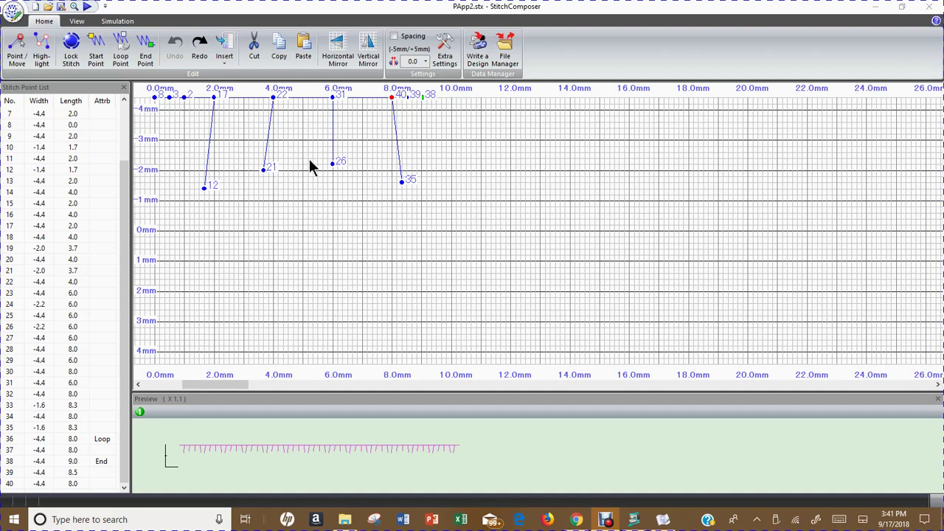
left_click(76, 21)
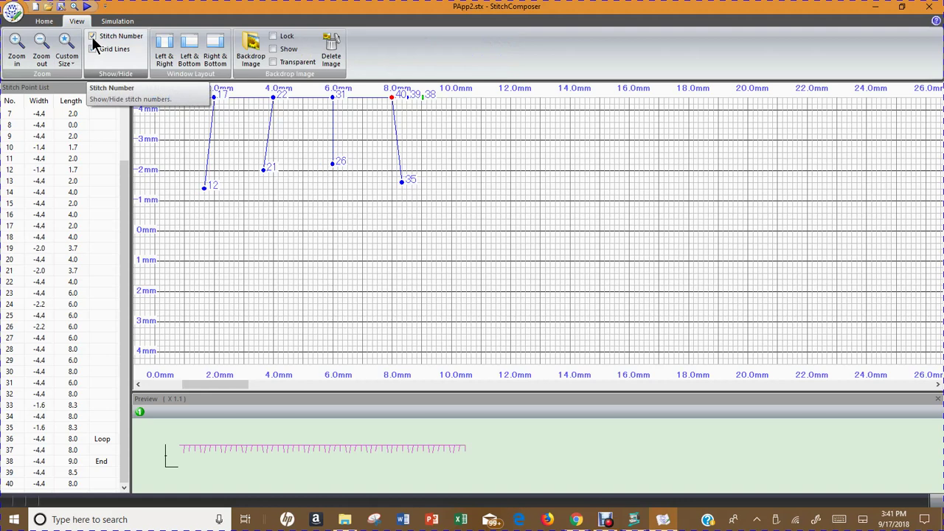
left_click(93, 36)
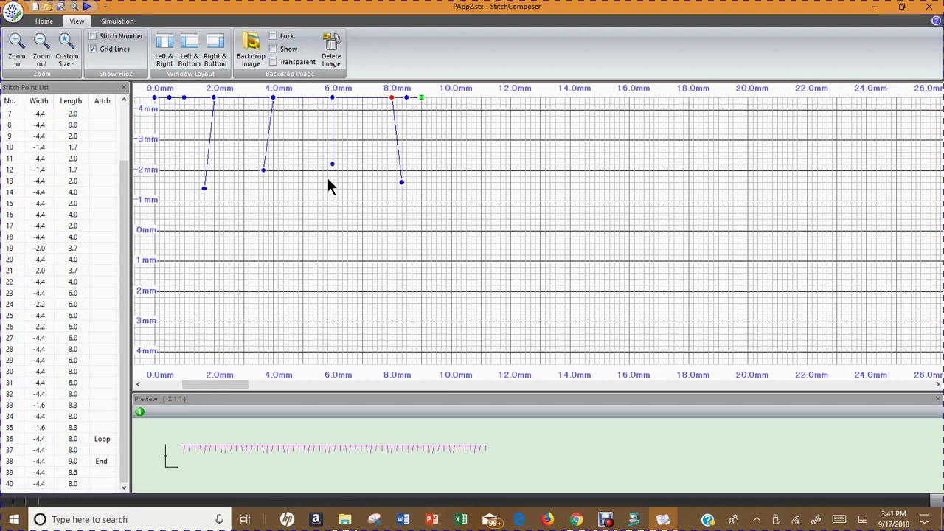
left_click(93, 35)
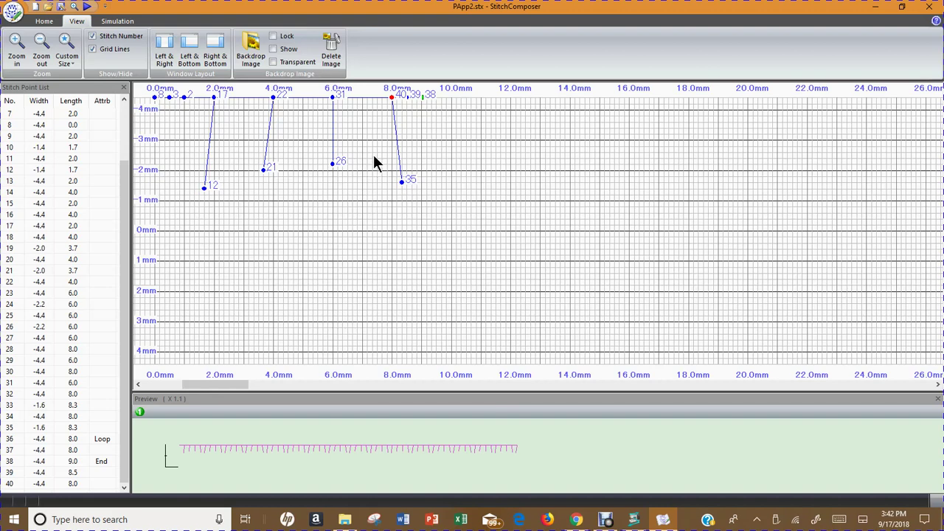
- Turn on Point/Move mode and zoom in four times on the stitch pattern
left_click(42, 20)
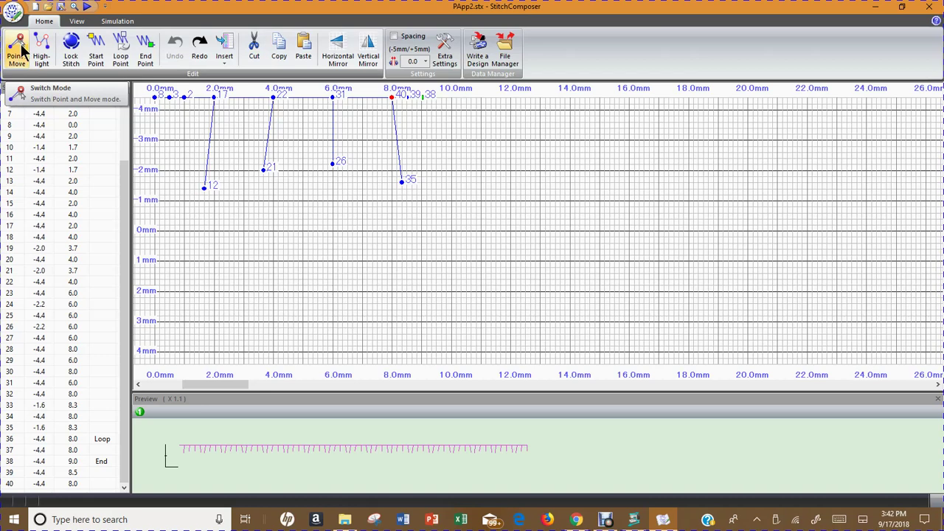
left_click(22, 50)
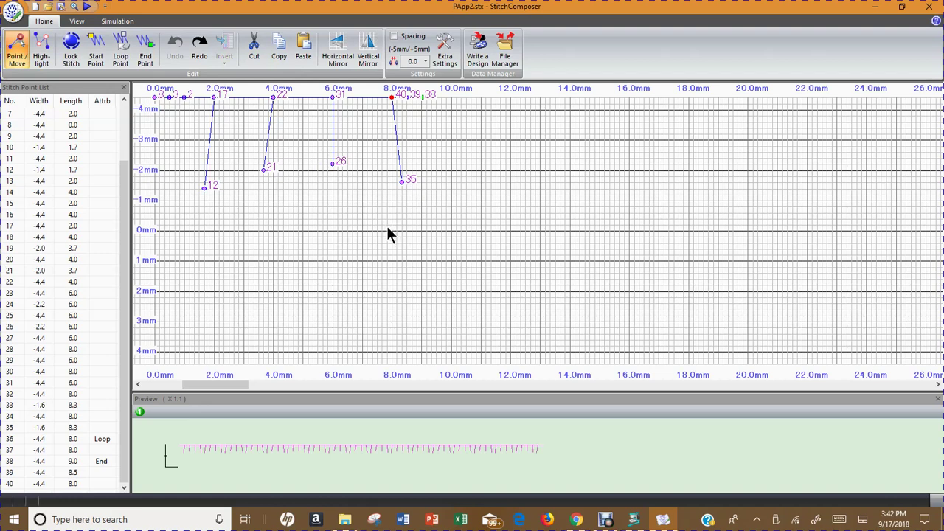
left_click(78, 22)
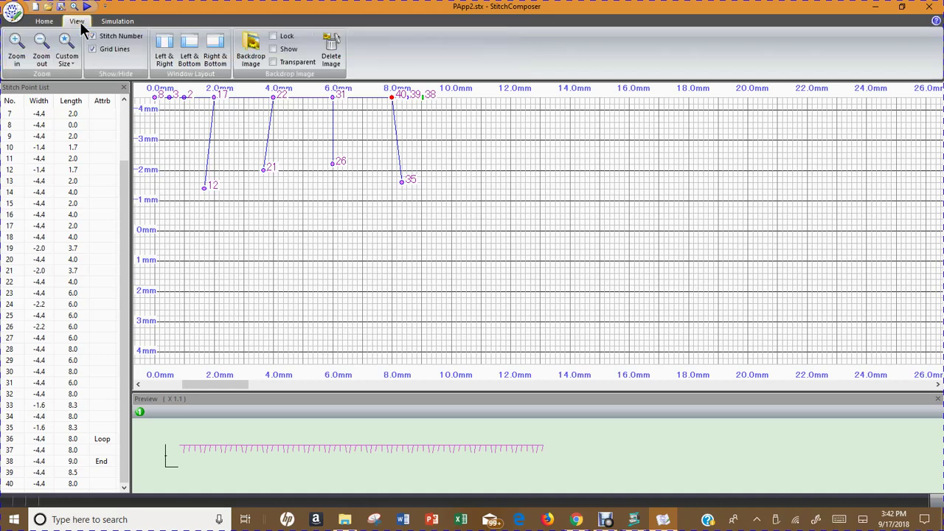
left_click(18, 56)
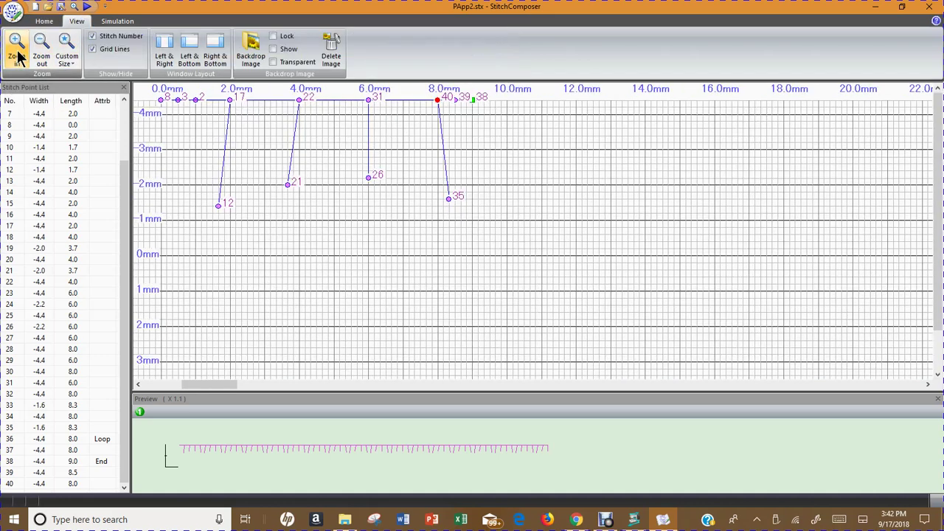
left_click(18, 56)
left_click(18, 56)
left_click(18, 56)
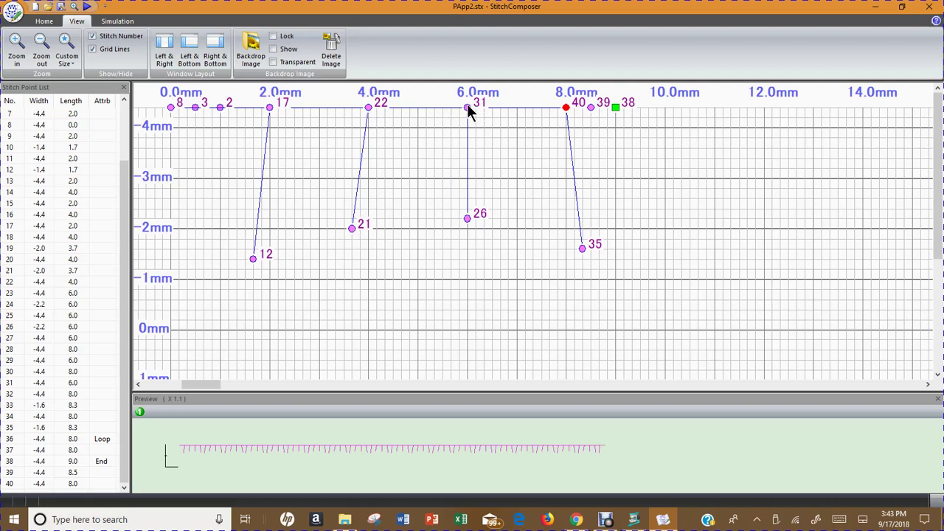
left_click_drag(468, 107, 485, 181)
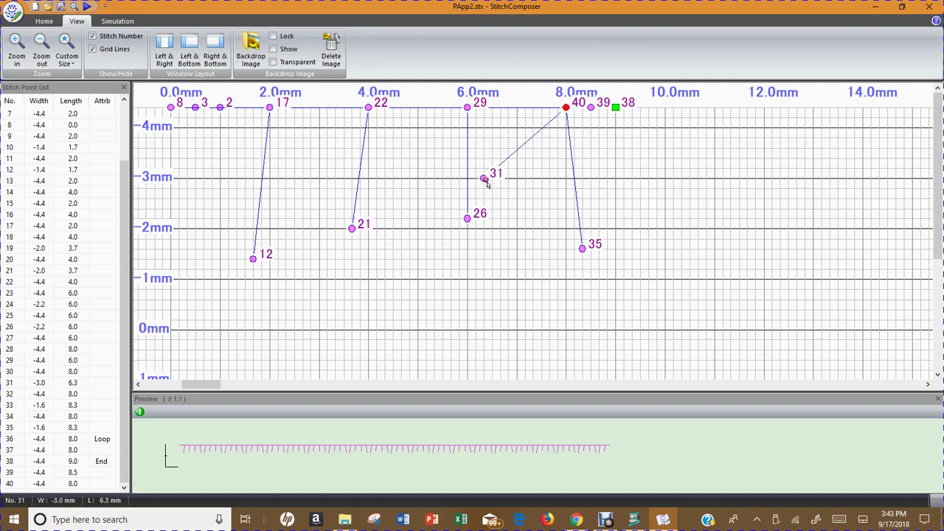
left_click(468, 107)
left_click_drag(493, 150, 492, 148)
left_click(468, 108)
left_click_drag(467, 109, 476, 127)
left_click(467, 107)
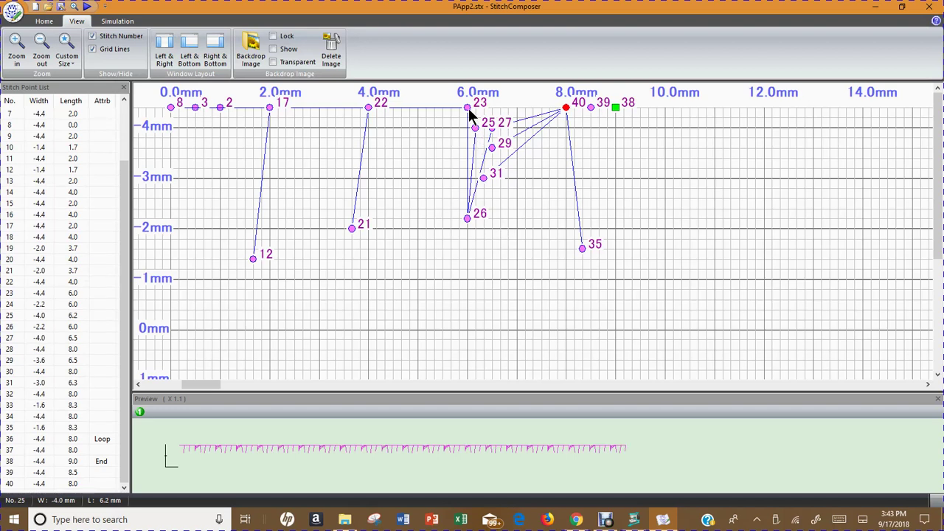
left_click_drag(469, 108, 484, 236)
left_click(483, 229)
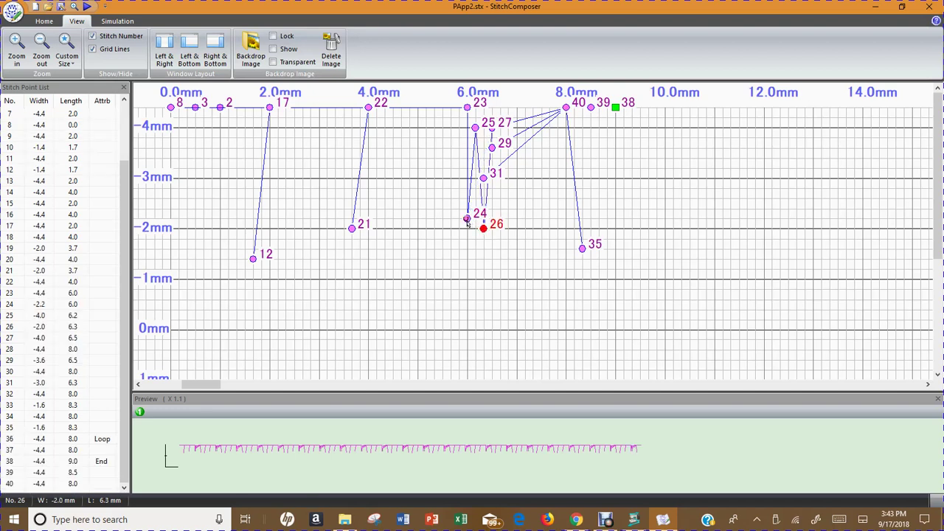
key("ctrl+z")
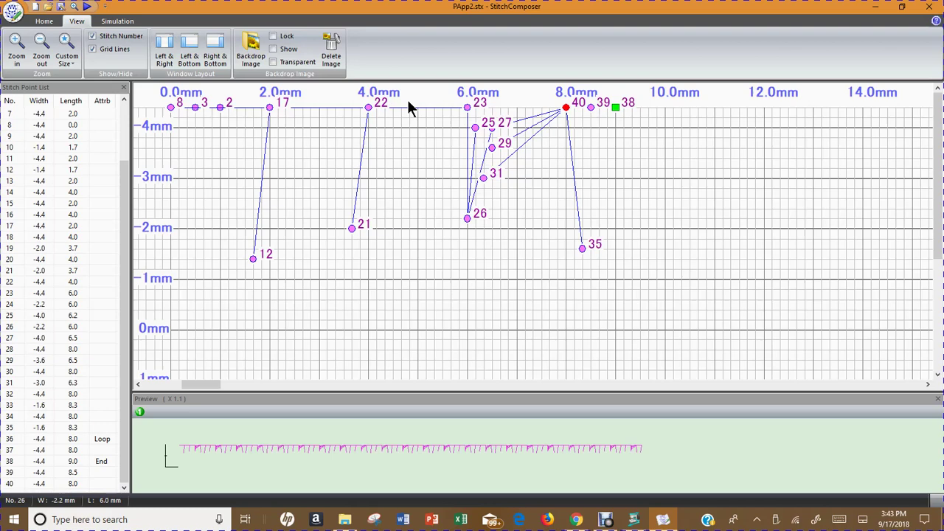
left_click(474, 127)
left_click_drag(475, 126, 467, 107)
left_click(492, 147)
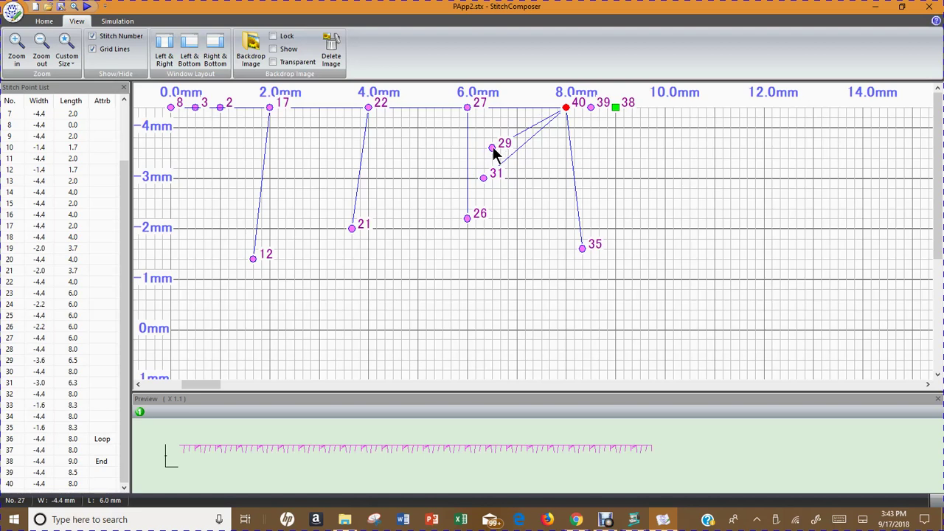
left_click_drag(492, 147, 467, 108)
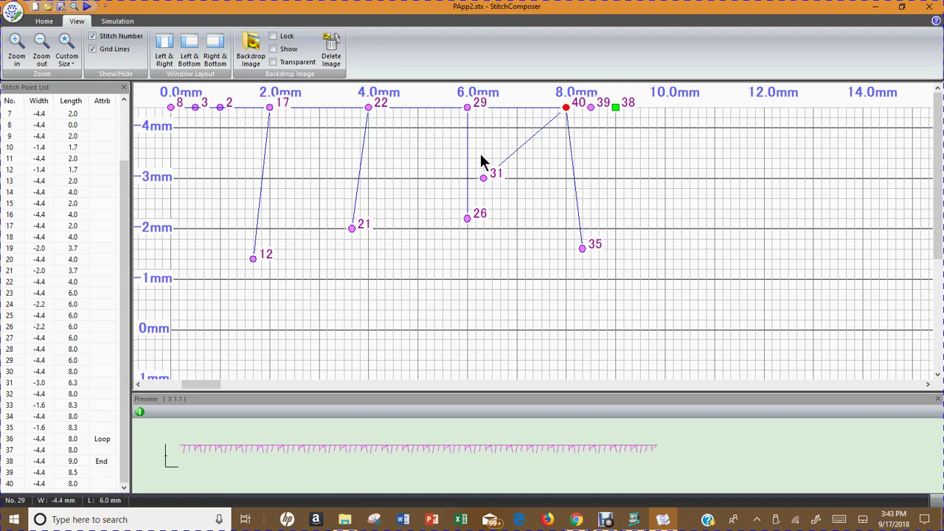
left_click_drag(483, 180, 467, 108)
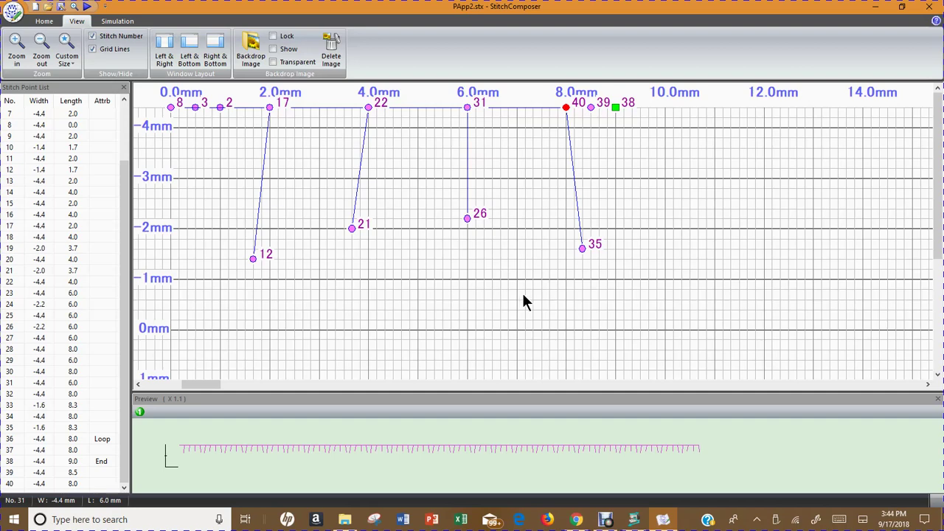
- Toggle Point/Move off on the Home tab to stop moving stitch points
left_click(45, 21)
left_click(16, 54)
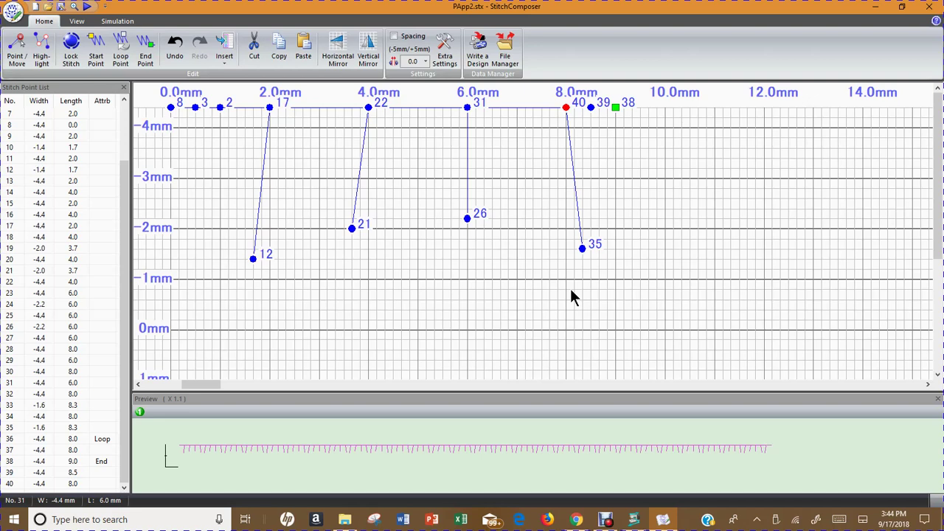
- Delete stitch points 40 back through 23, leaving the pattern ending at point 22
key("Delete")
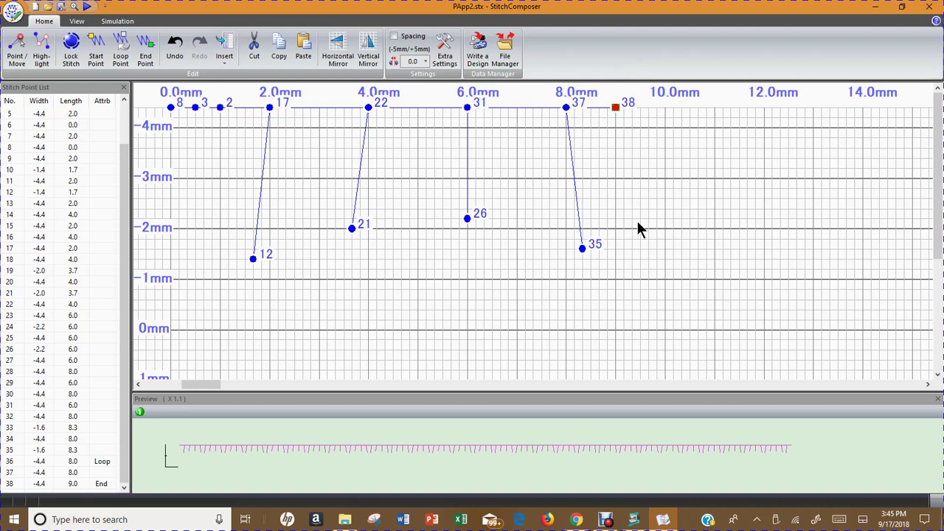
key("Delete")
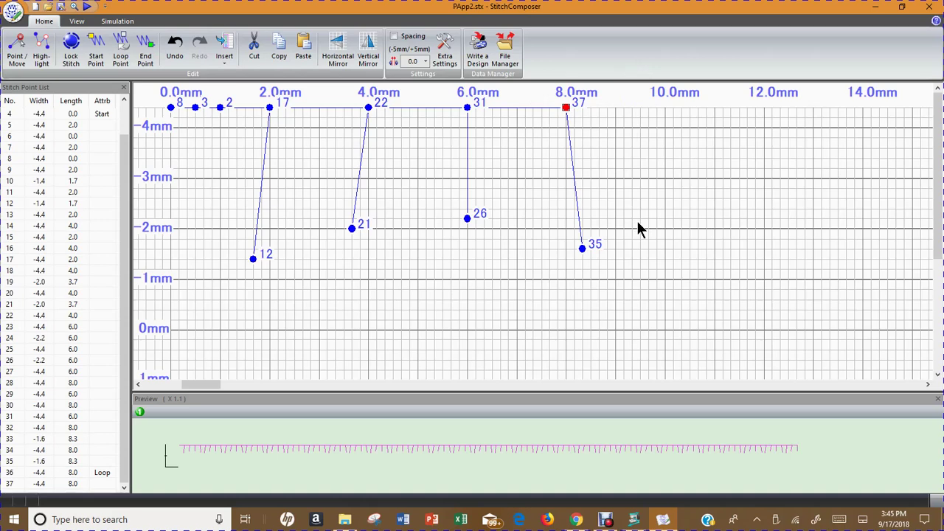
key("Delete")
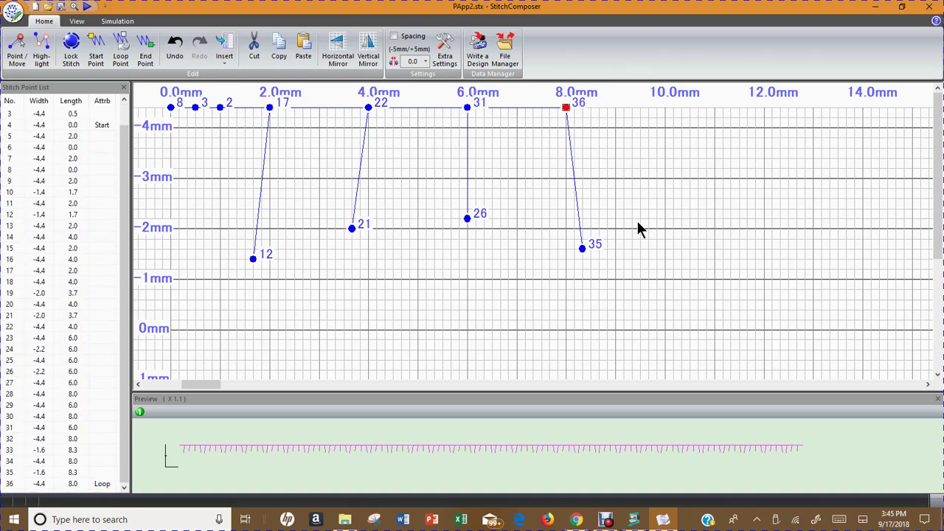
key("Delete")
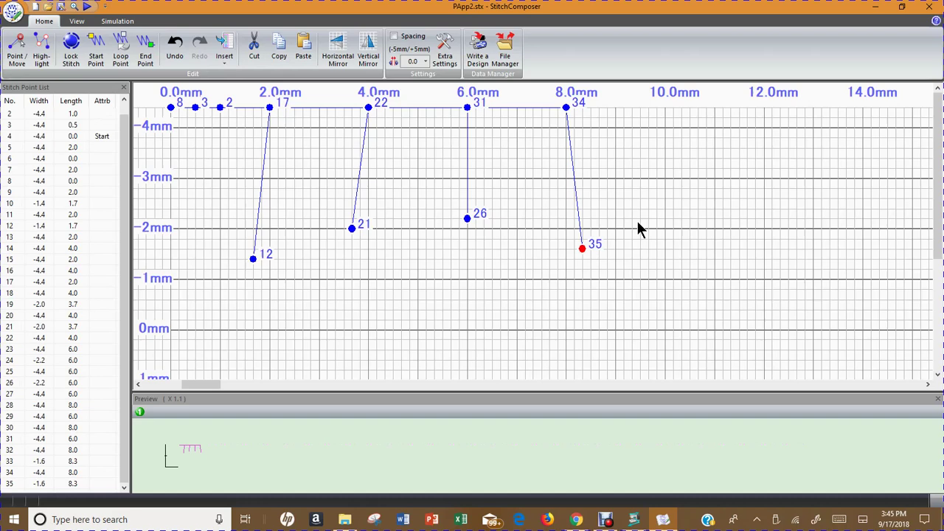
key("Delete")
key("Delete")
key("Delete")
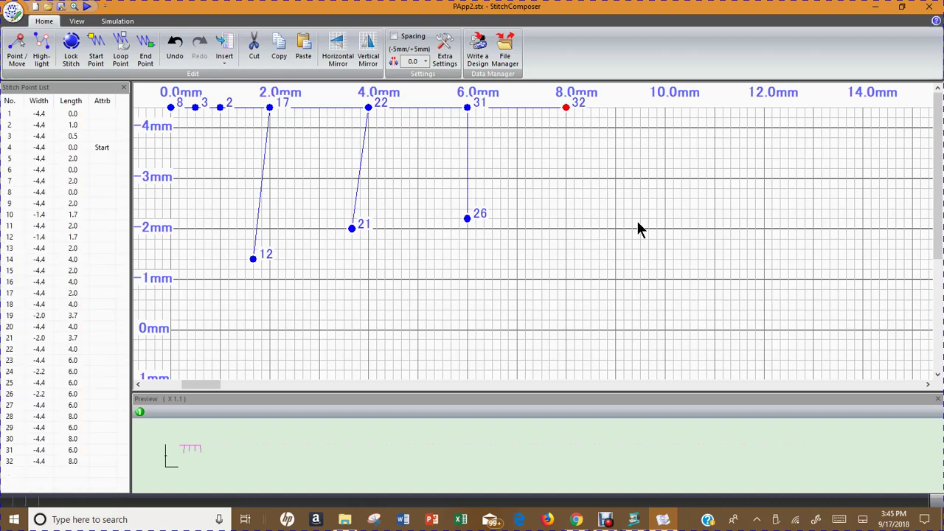
key("Delete")
key("Delete")
key("Delete")
key("Delete")
key("Delete")
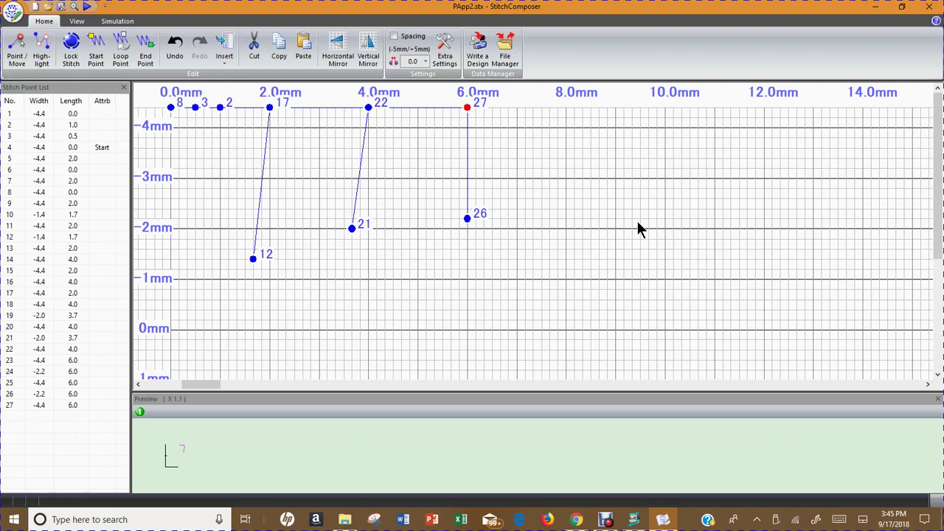
key("Delete")
key("Delete")
key("Delete")
key("Delete")
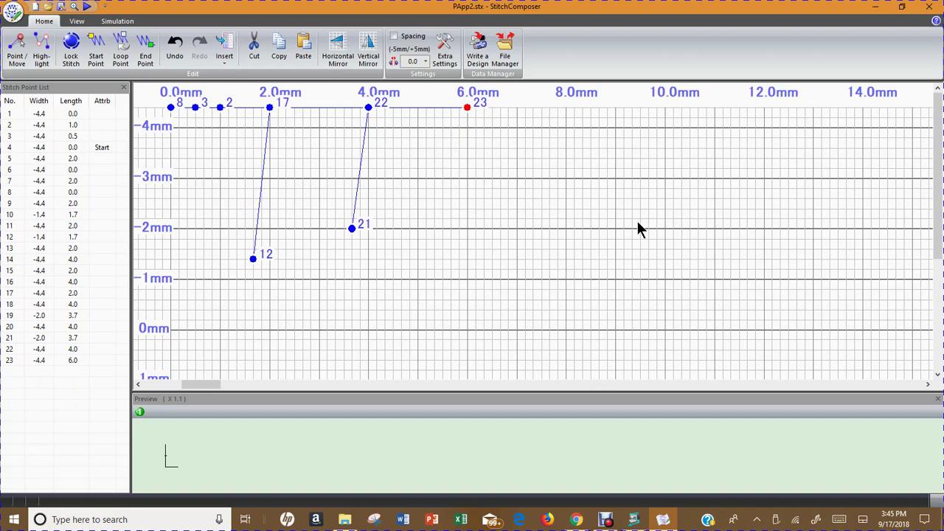
key("Delete")
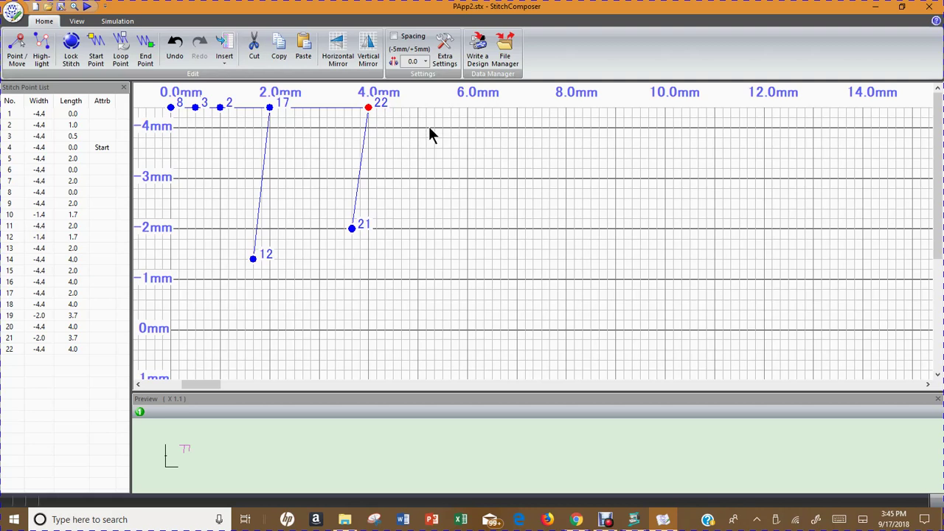
- Undo the deletions until stitch points 24 through 40 reappear
left_click(174, 50)
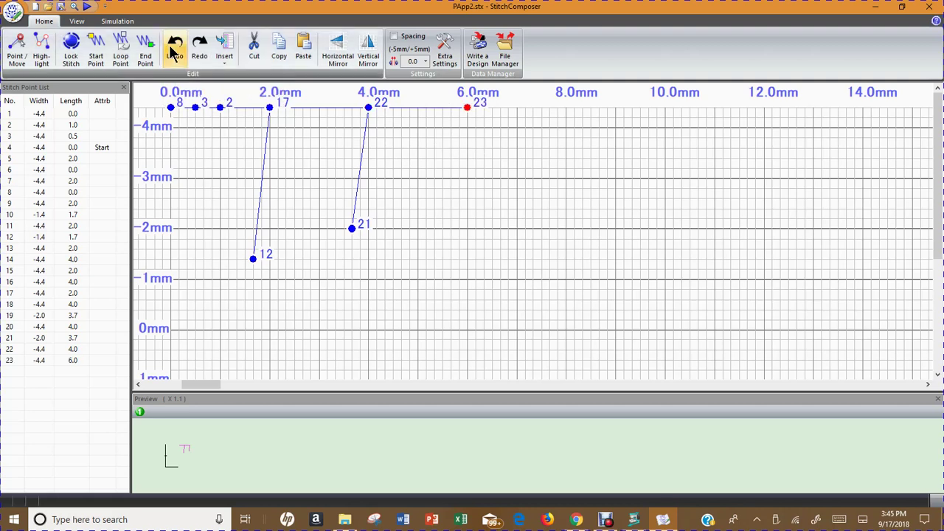
left_click(171, 52)
left_click(171, 52)
left_click(171, 51)
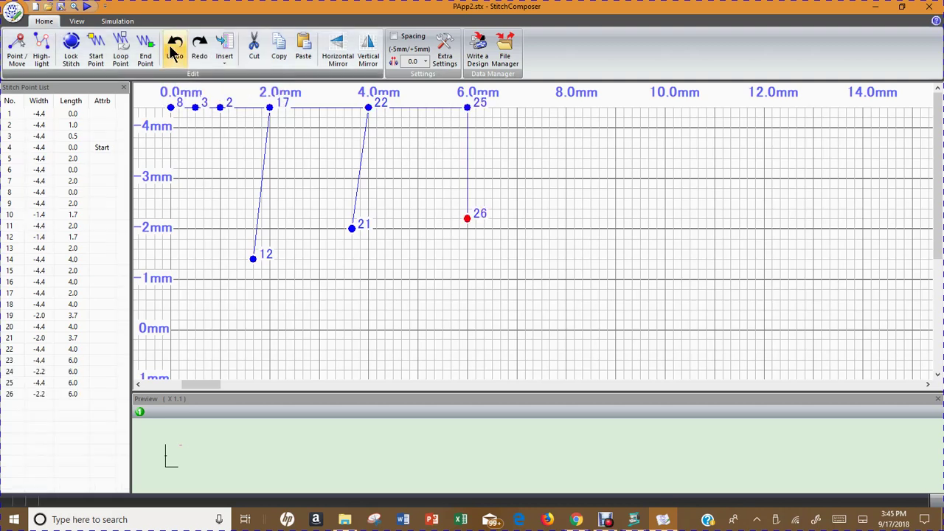
left_click(172, 51)
left_click(171, 51)
left_click(171, 51)
left_click(171, 52)
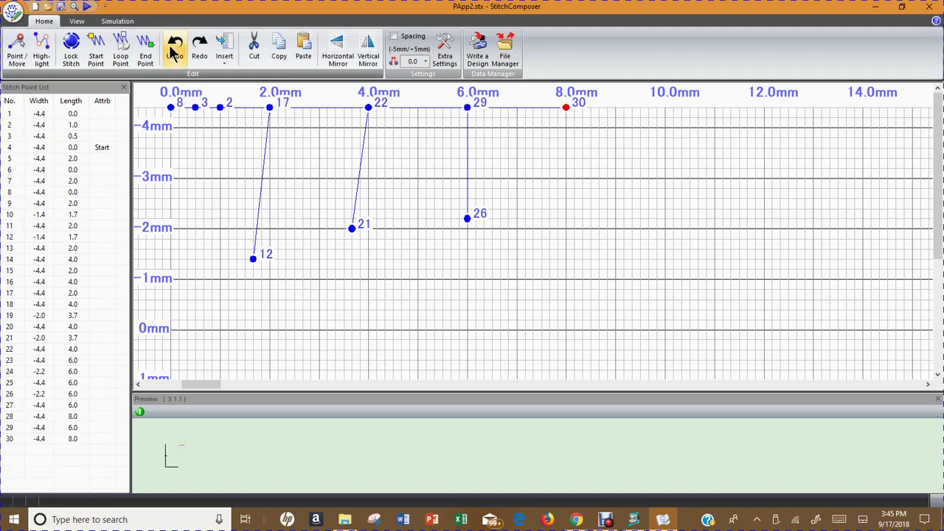
left_click(171, 52)
left_click(171, 51)
left_click(171, 51)
left_click(171, 52)
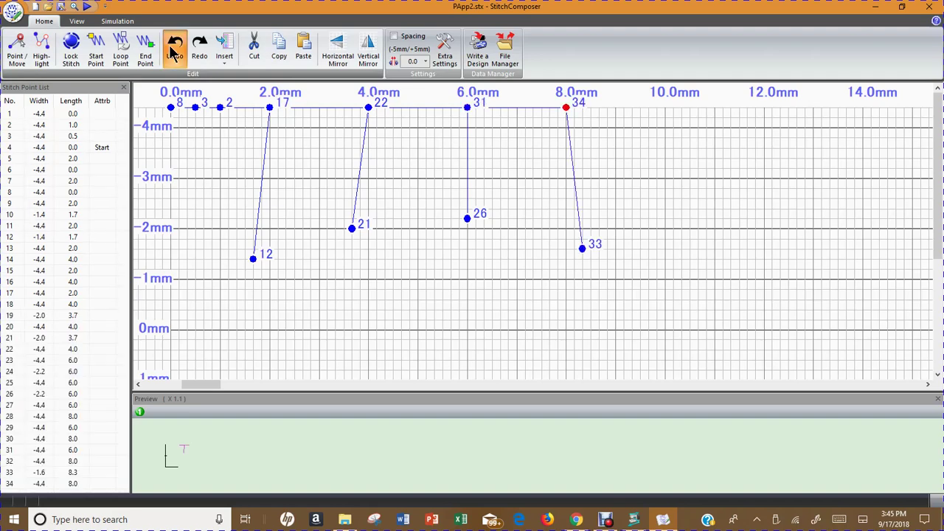
left_click(171, 52)
left_click(171, 52)
left_click(171, 52)
left_click(171, 52)
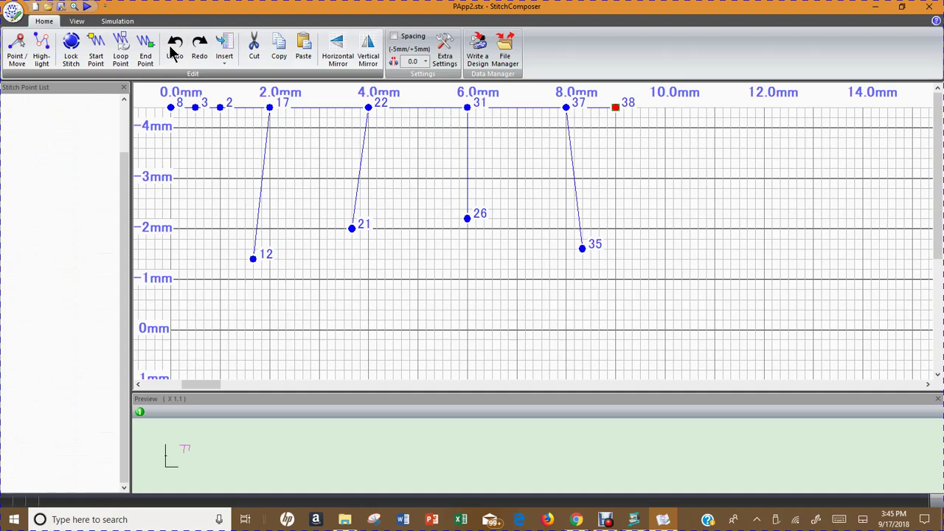
left_click(171, 51)
left_click(171, 52)
left_click(171, 51)
left_click(171, 52)
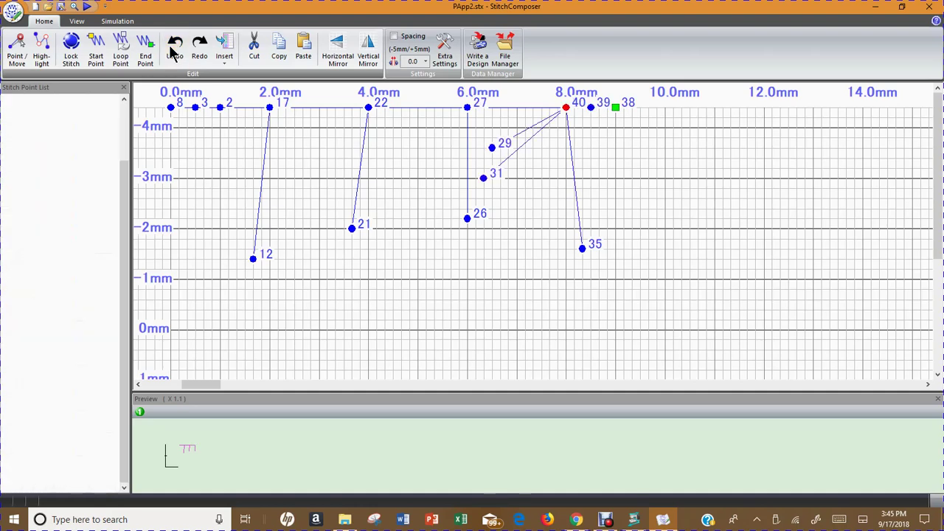
left_click(173, 50)
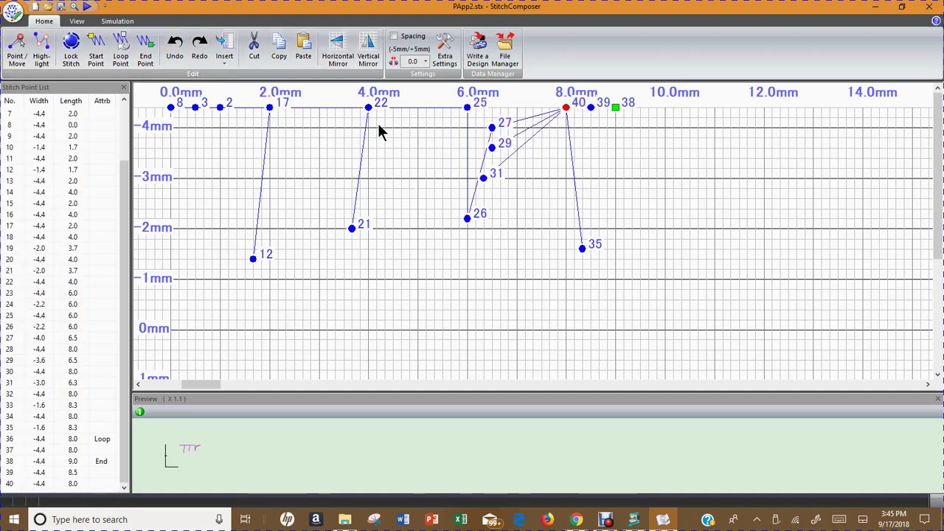
- Redo three times to return points 27, 29 and 31 to the top row
left_click(201, 49)
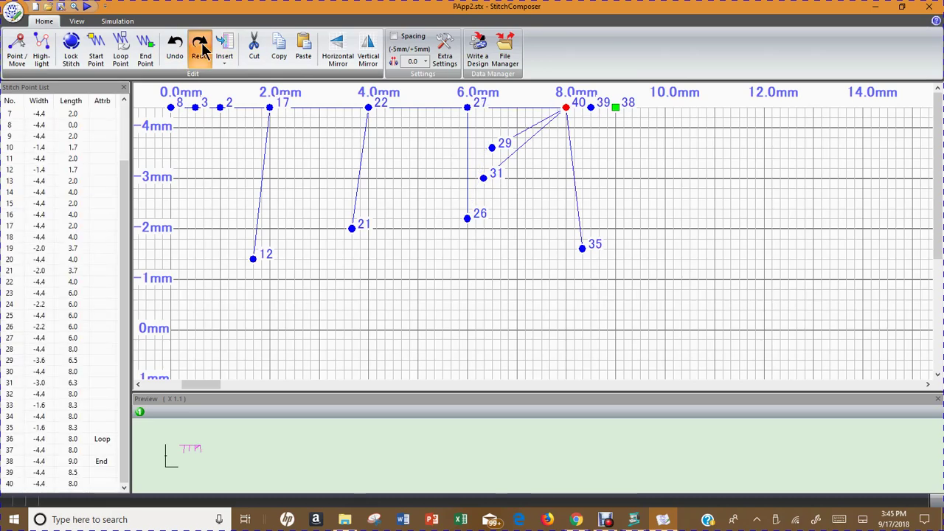
left_click(202, 48)
left_click(204, 49)
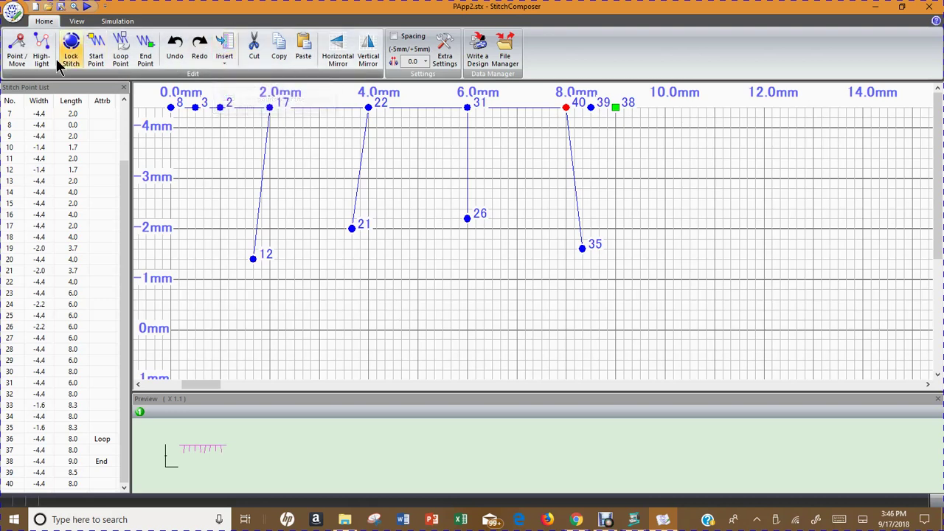
left_click(16, 51)
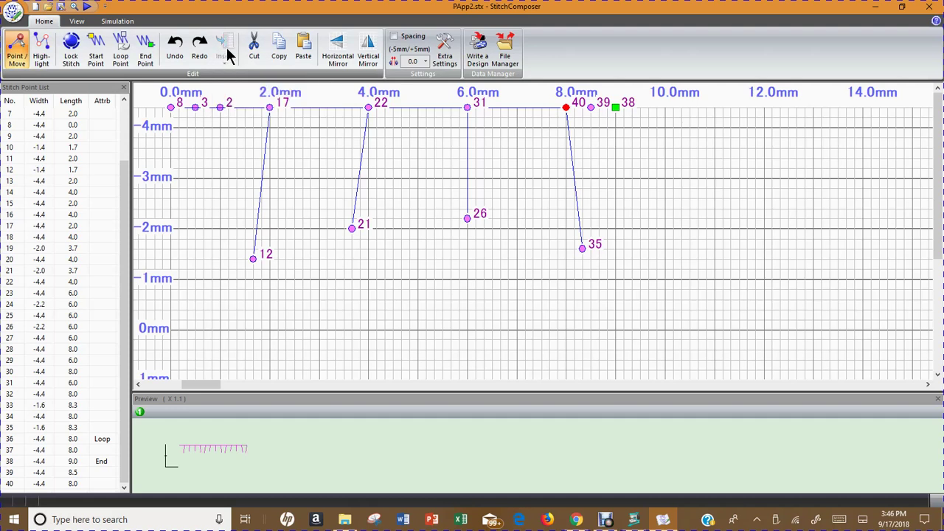
left_click(17, 55)
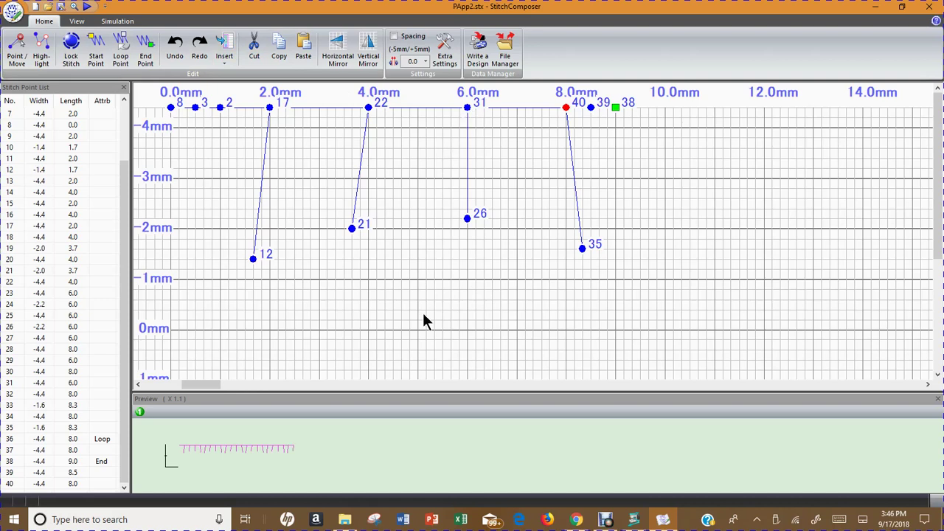
- Select point 23 and start inserting stitches with Insert > Without shift
left_click(9, 295)
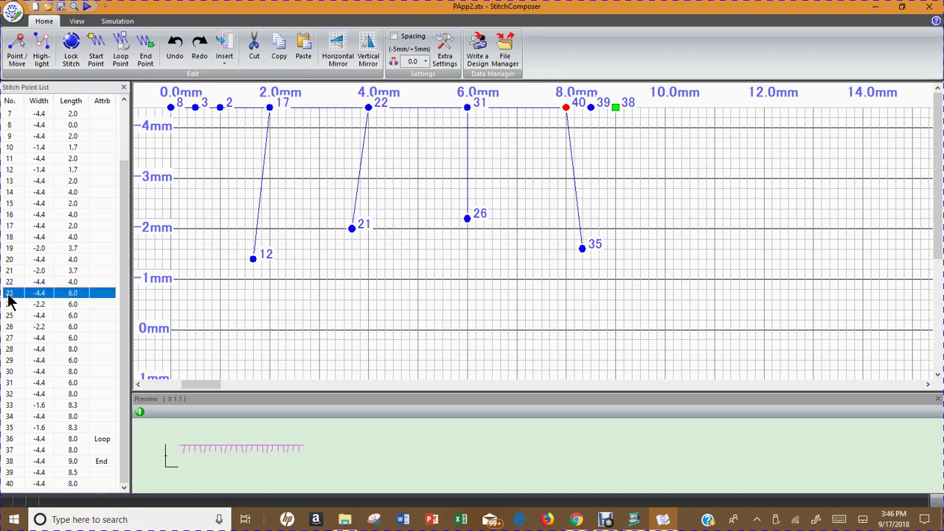
left_click(225, 48)
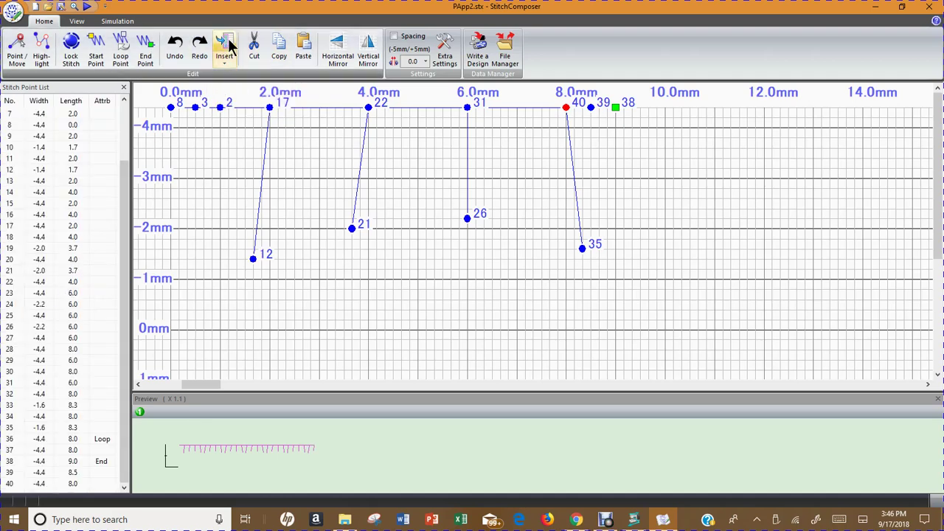
left_click(13, 294)
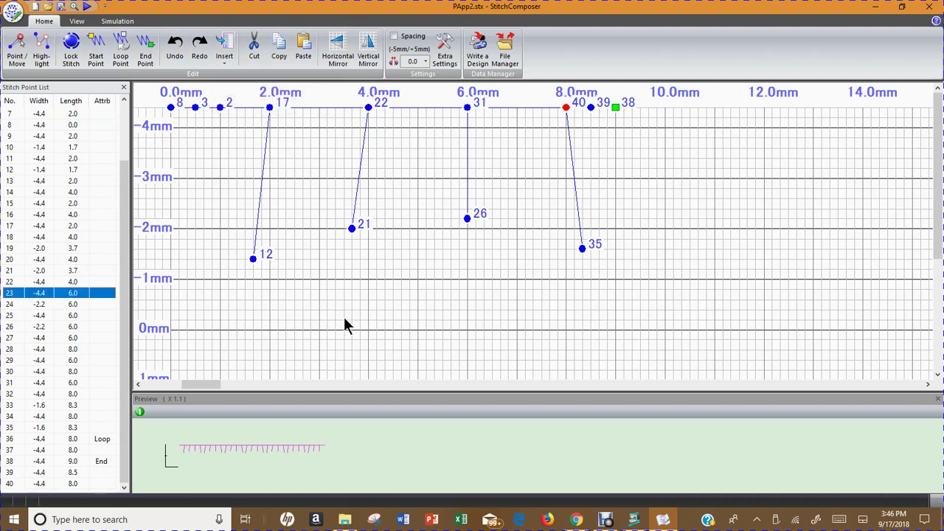
left_click(225, 65)
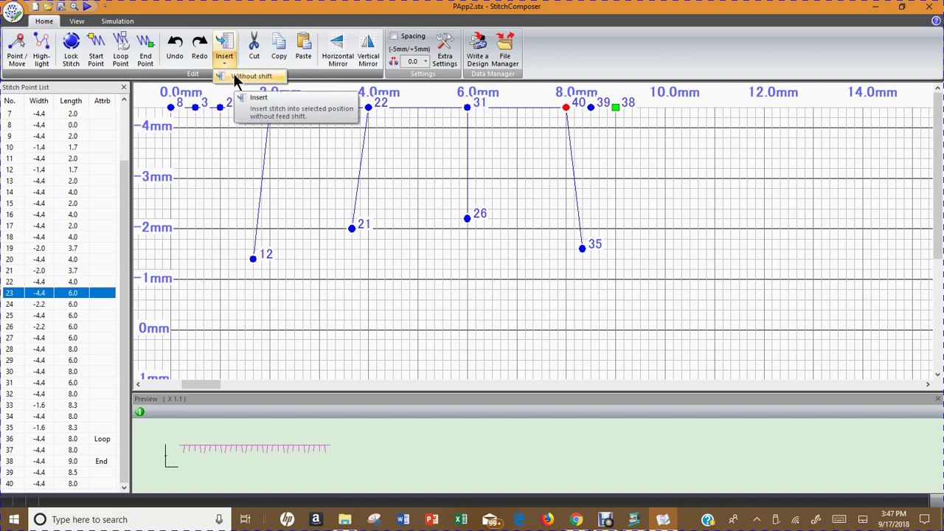
left_click(240, 76)
- Add four stitch points alternating 4.0mm and 6.0mm, then end insertion for 44 points
left_click(468, 108)
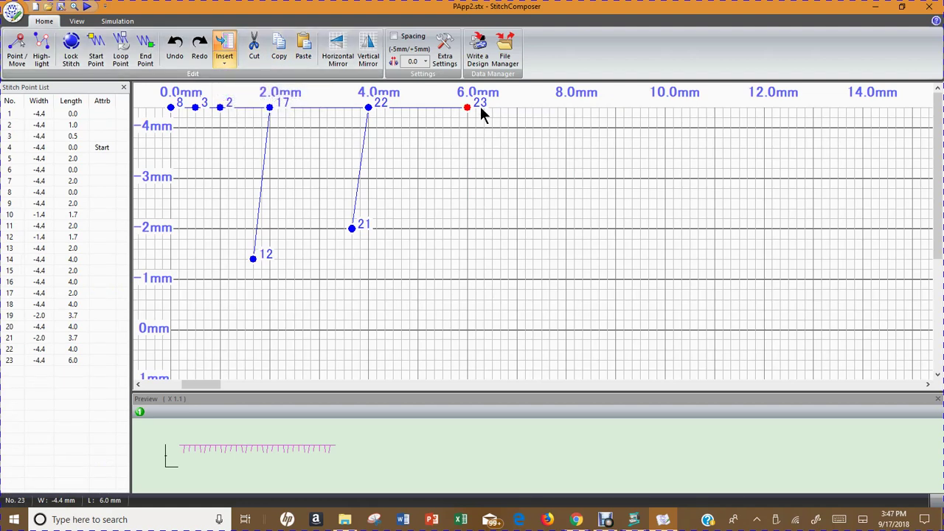
left_click(368, 108)
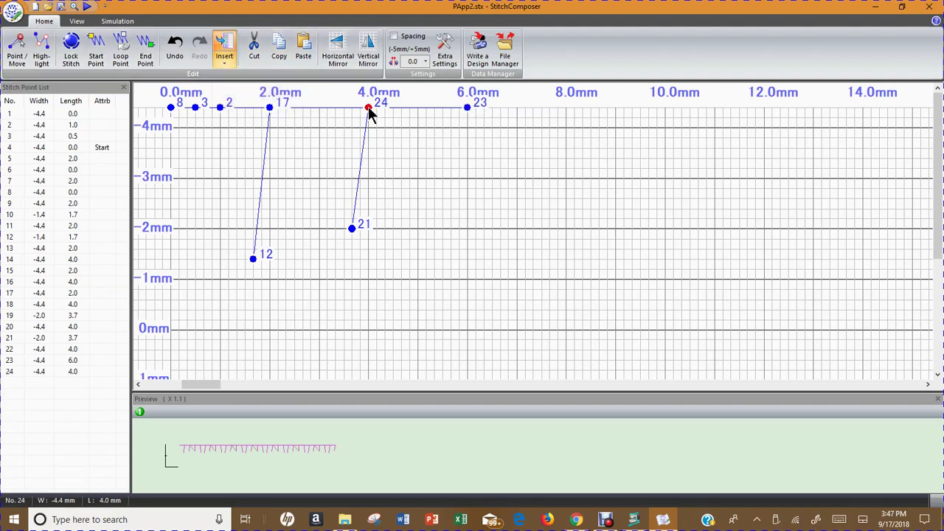
left_click(468, 108)
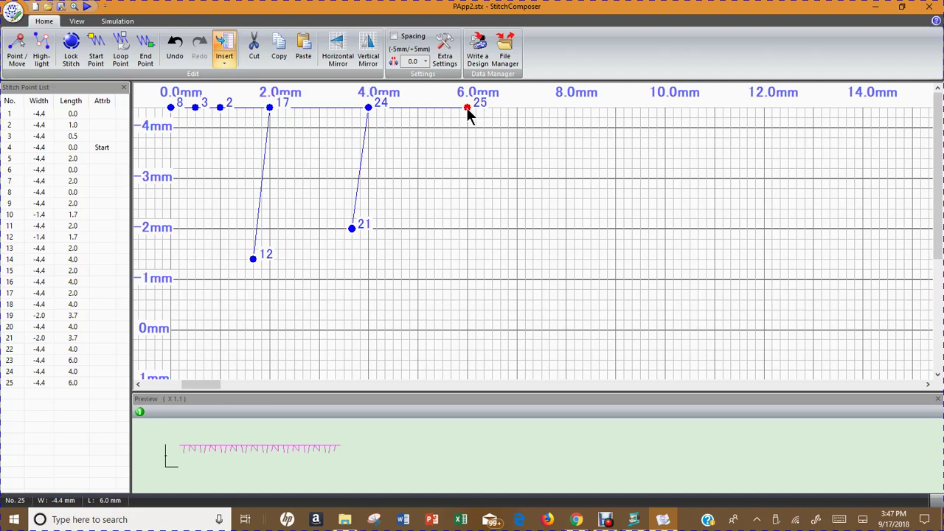
left_click(368, 108)
left_click(467, 107)
left_click(228, 68)
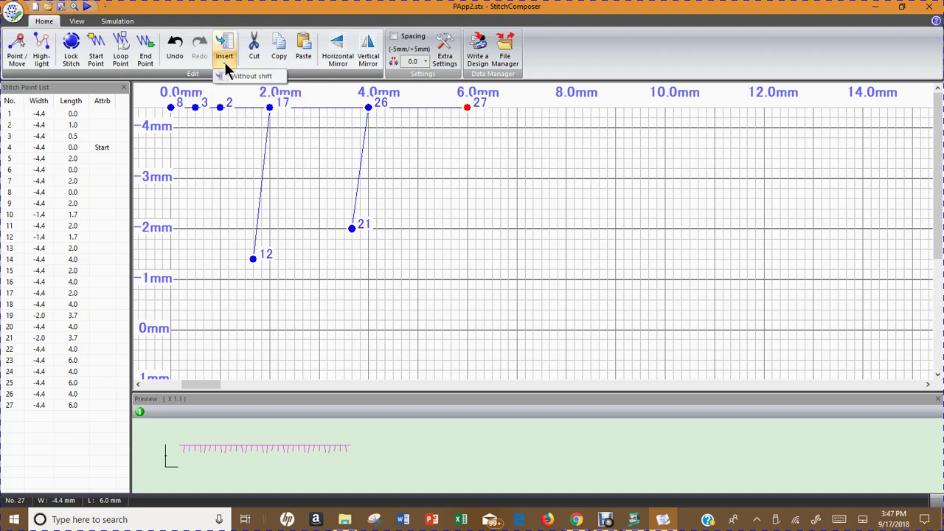
left_click(235, 76)
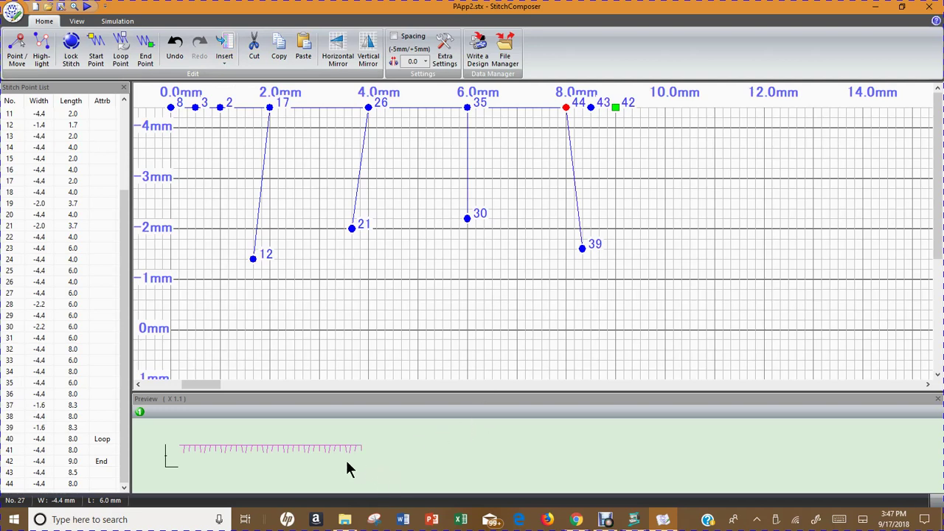
left_click(117, 21)
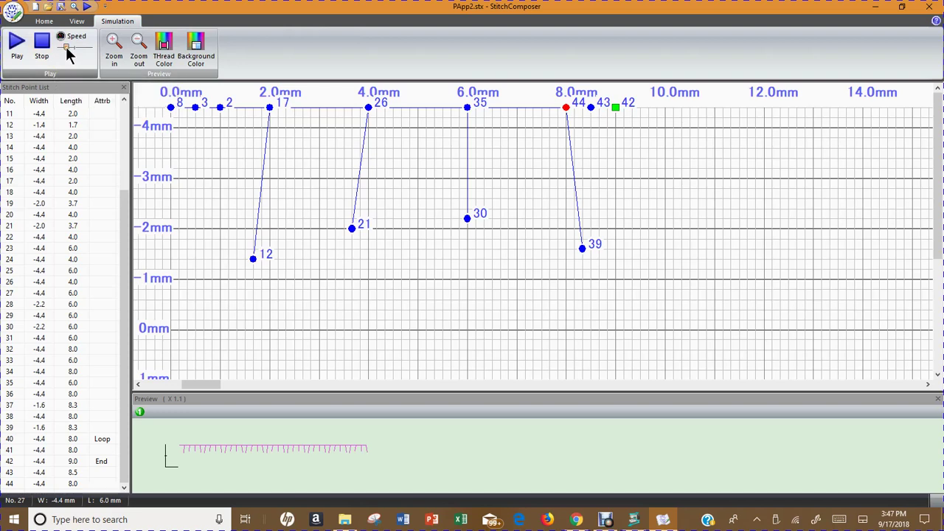
left_click_drag(68, 48, 71, 46)
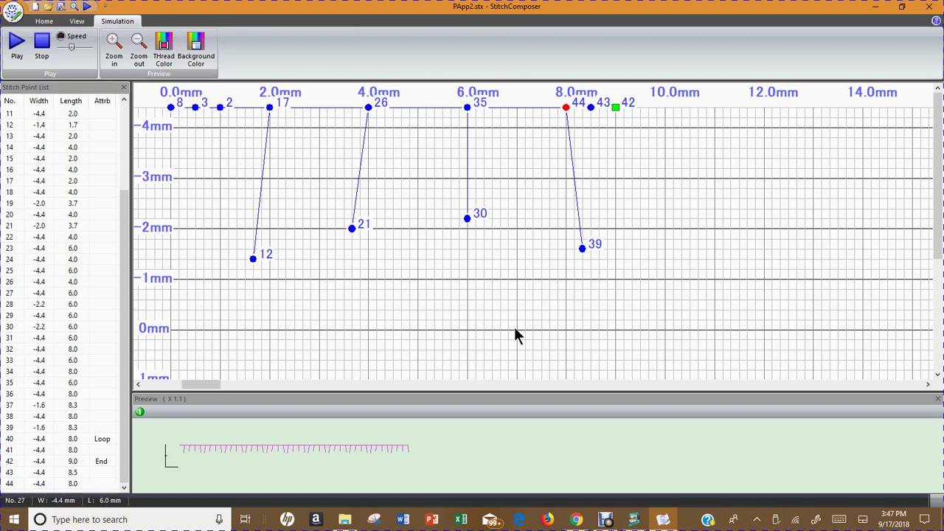
left_click(43, 21)
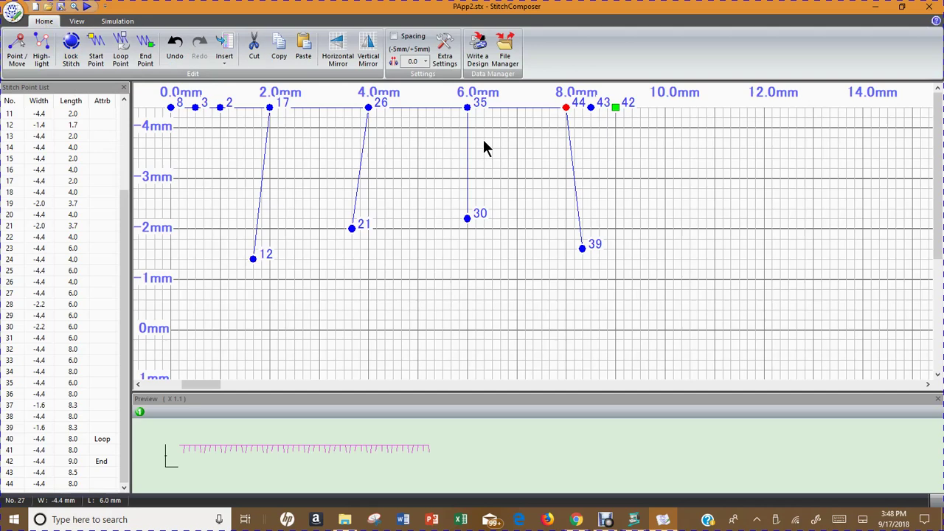
- Open Write a Design from the Data Manager group on the Home ribbon
left_click(480, 54)
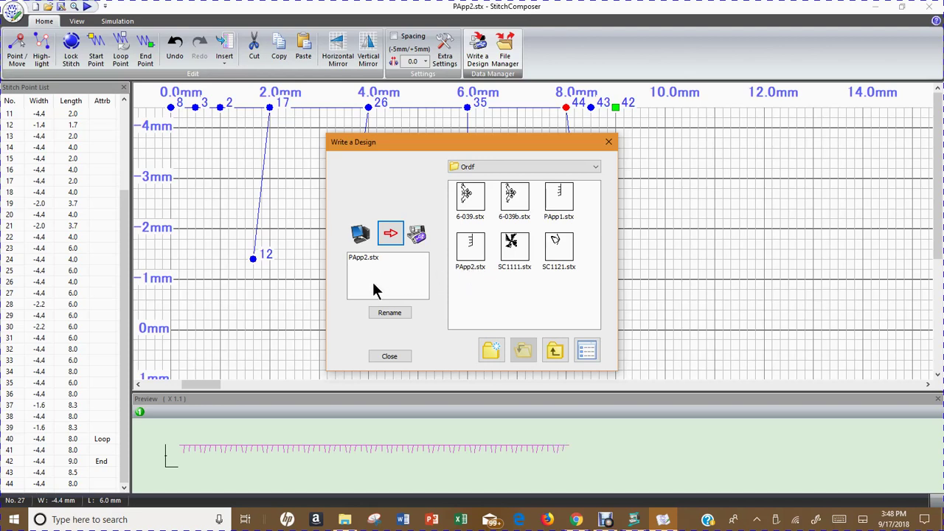
- Write the design as PApp2.stx and confirm replacing the existing file
left_click(391, 238)
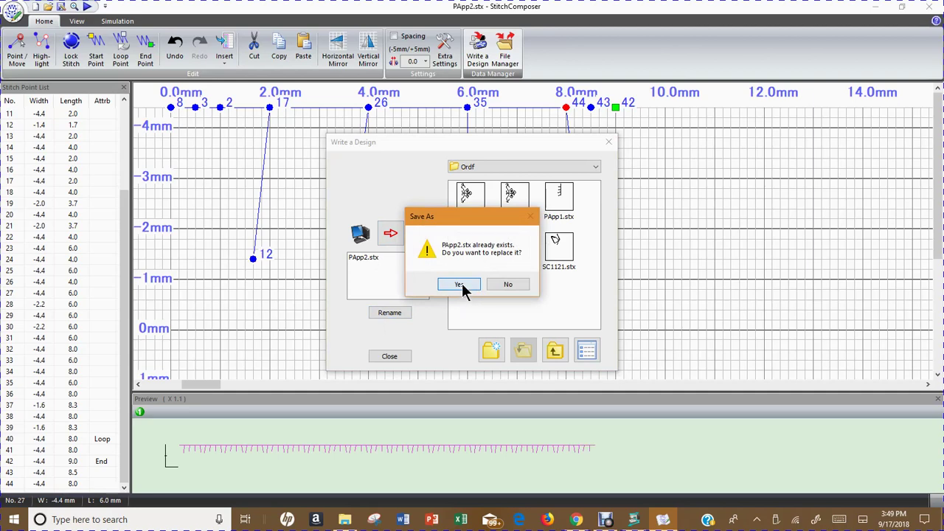
left_click(460, 286)
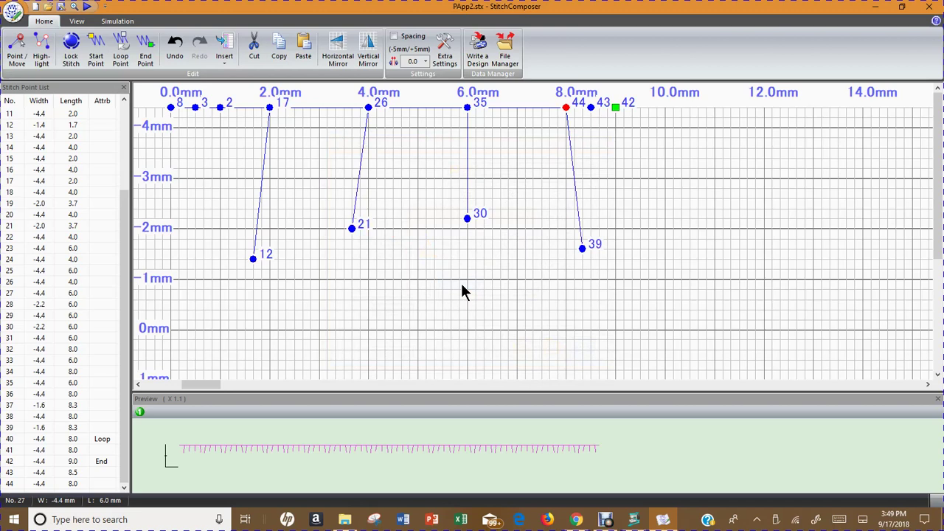